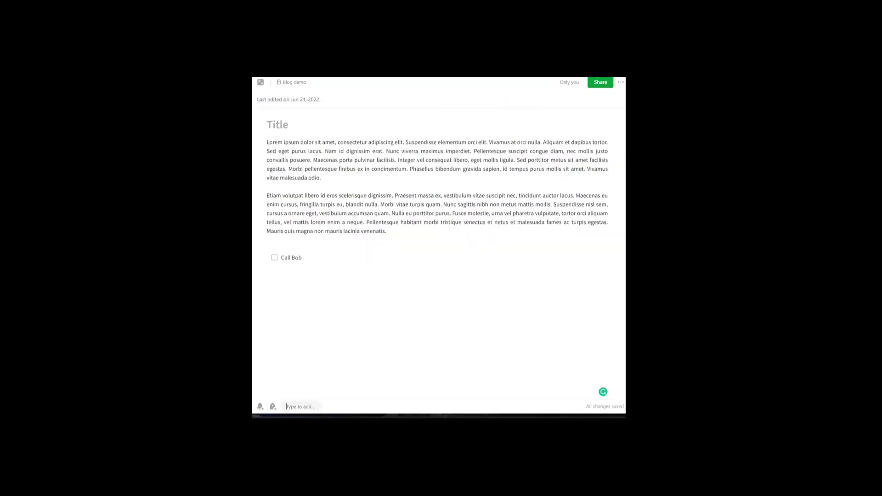
Apply the existing TaskClone tag to the Call Bob note, found by typing 'tas'.
{"action": "type", "text": "tas"}
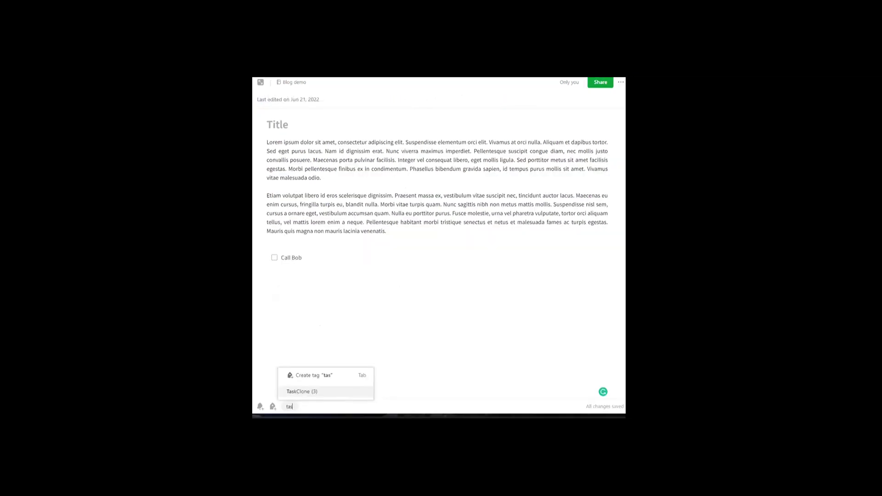
{"action": "left_click", "coordinate": [297, 392]}
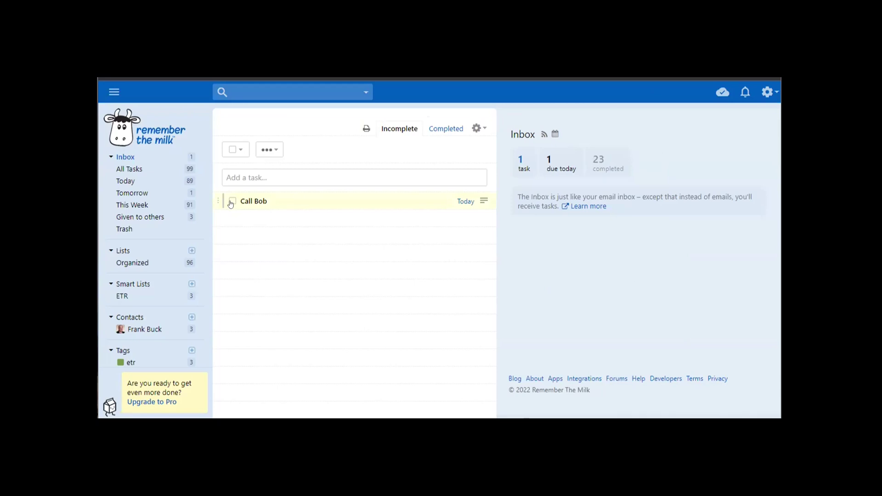
Open the Call Bob task's details and follow its Evernote note link.
{"action": "left_click", "coordinate": [231, 203]}
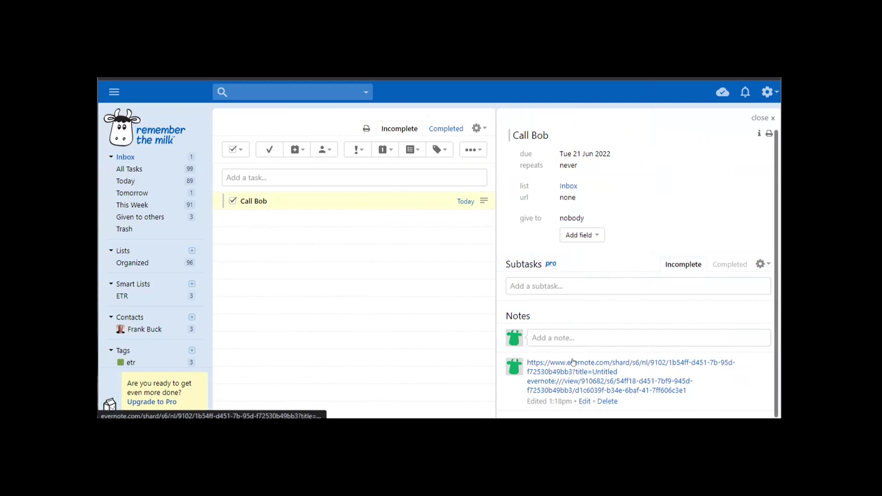
{"action": "left_click", "coordinate": [566, 371]}
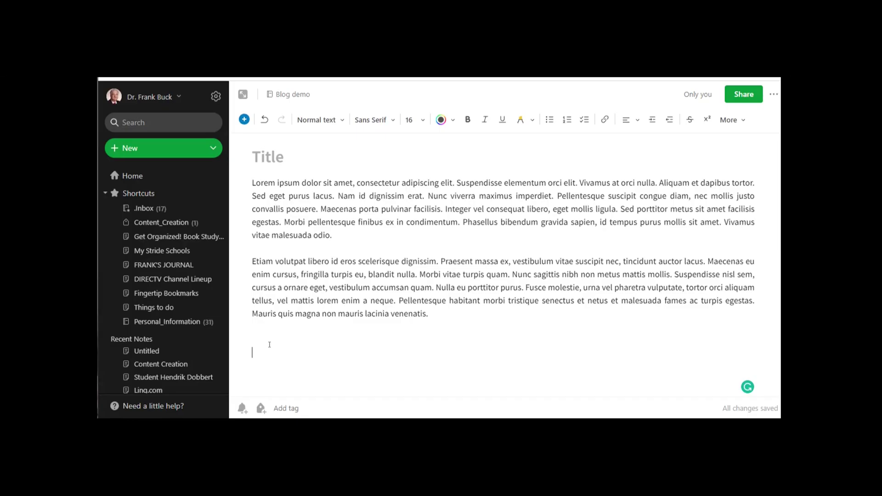
Insert a new task reading 'Call Bob' on the empty line below the two paragraphs.
{"action": "left_click", "coordinate": [244, 119]}
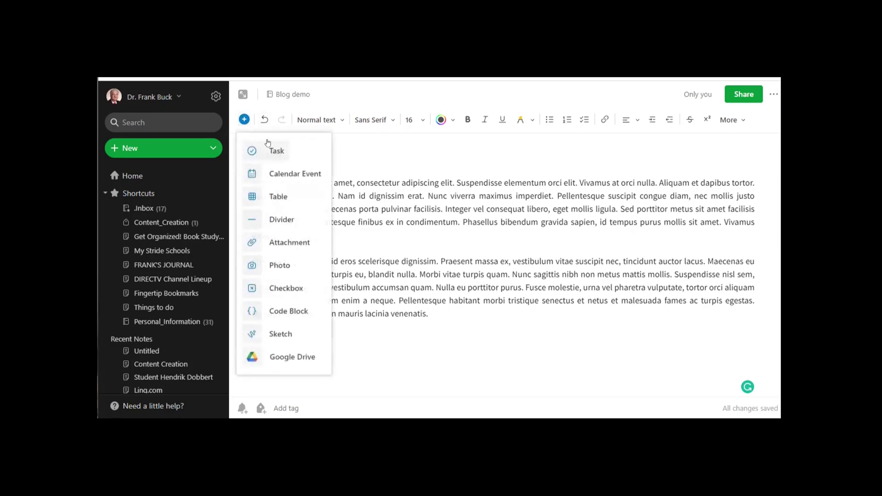
{"action": "left_click", "coordinate": [353, 353]}
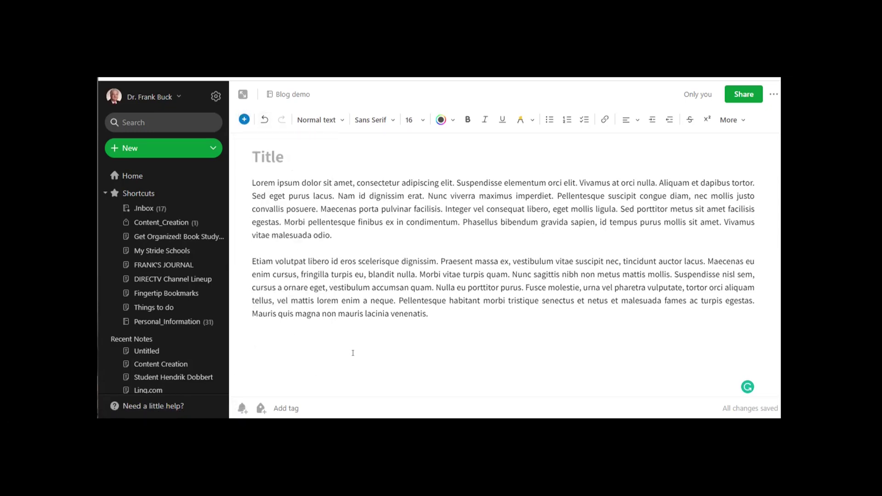
{"action": "key", "text": "ctrl+shift+c"}
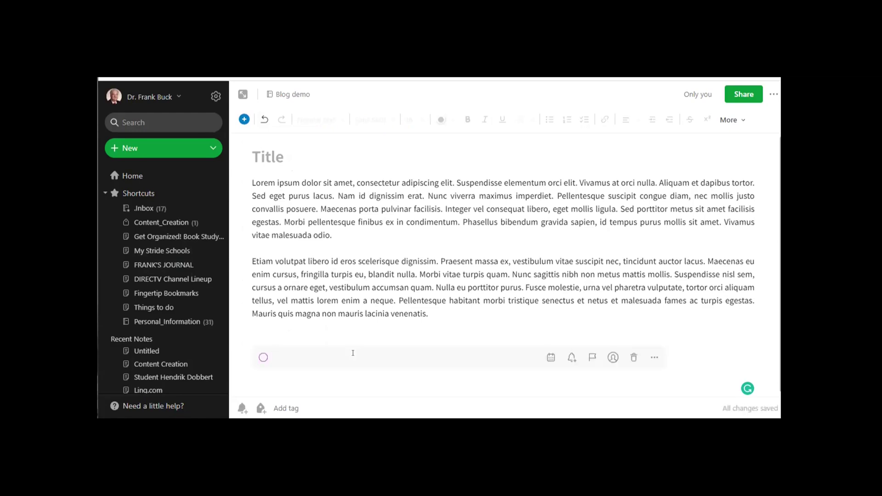
{"action": "type", "text": "Call Bob"}
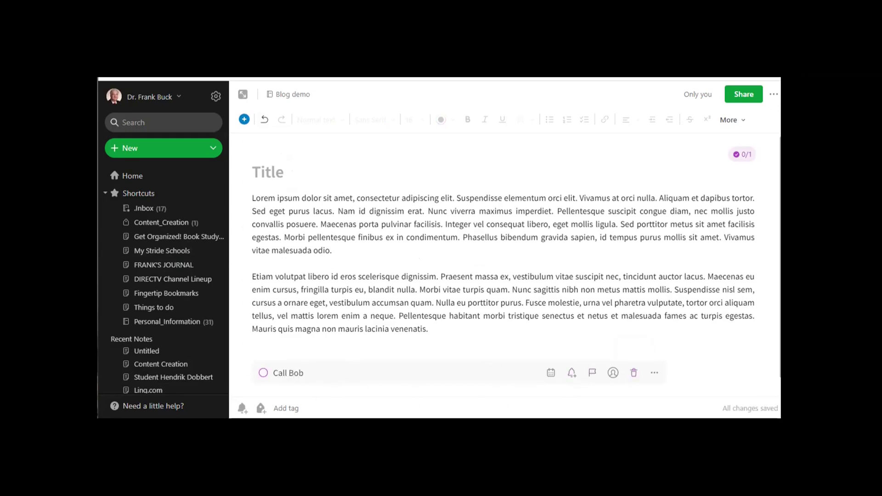
{"action": "left_click", "coordinate": [462, 333]}
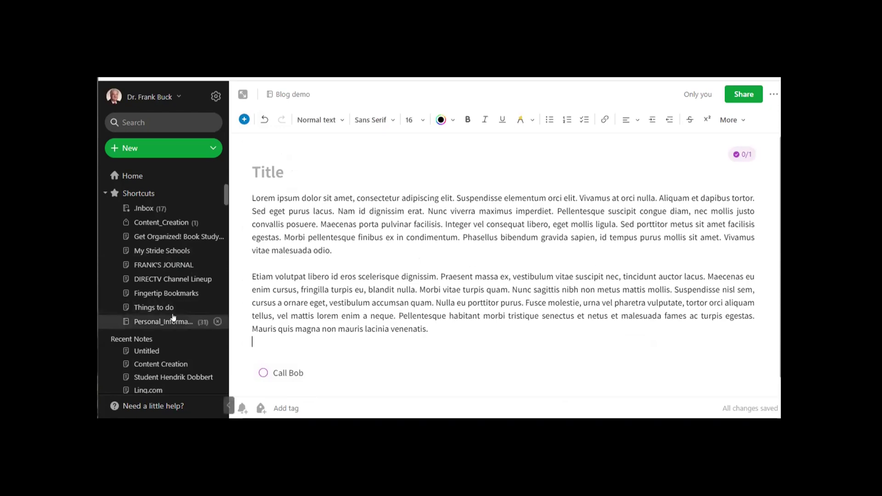
{"action": "scroll", "coordinate": [173, 312], "scroll_direction": "down", "scroll_amount": 1}
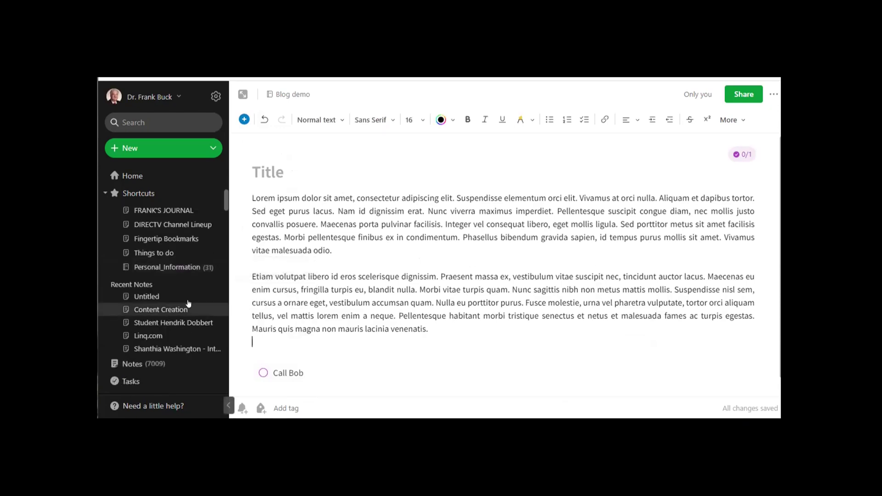
{"action": "left_click", "coordinate": [128, 384]}
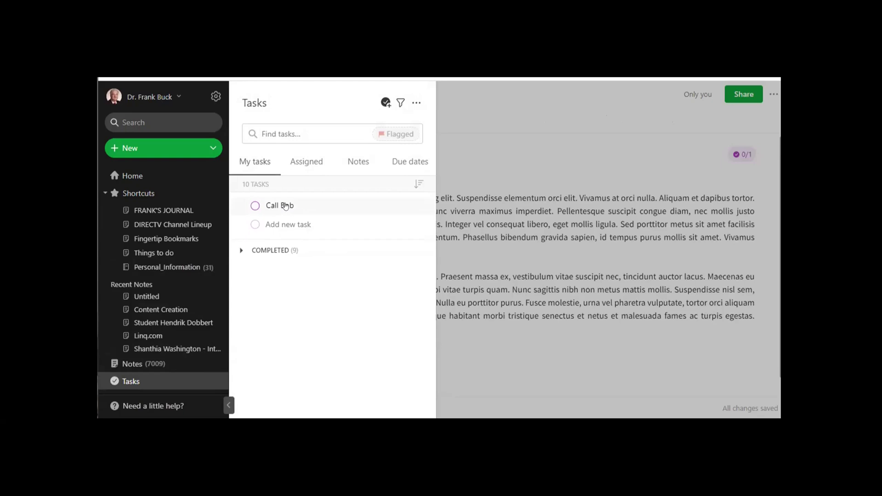
{"action": "left_click", "coordinate": [285, 205]}
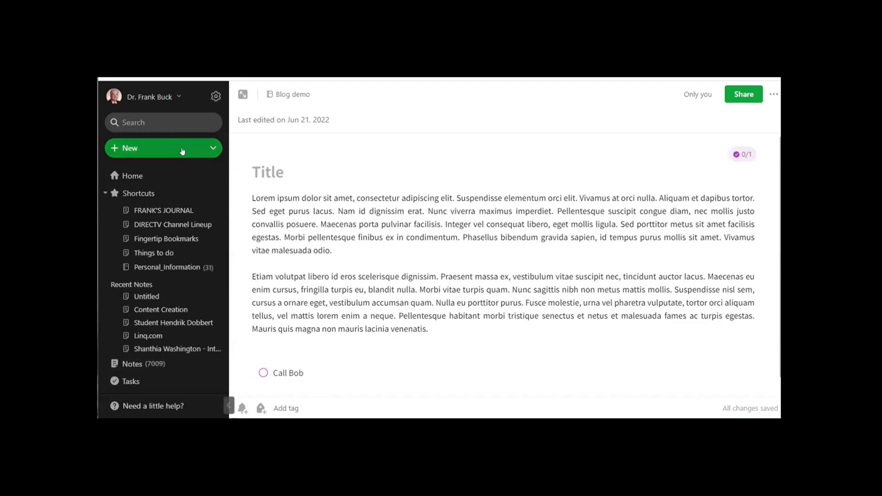
Search notes for contains:taskNotCompleted and bring up the Save search dialog.
{"action": "left_click", "coordinate": [162, 118]}
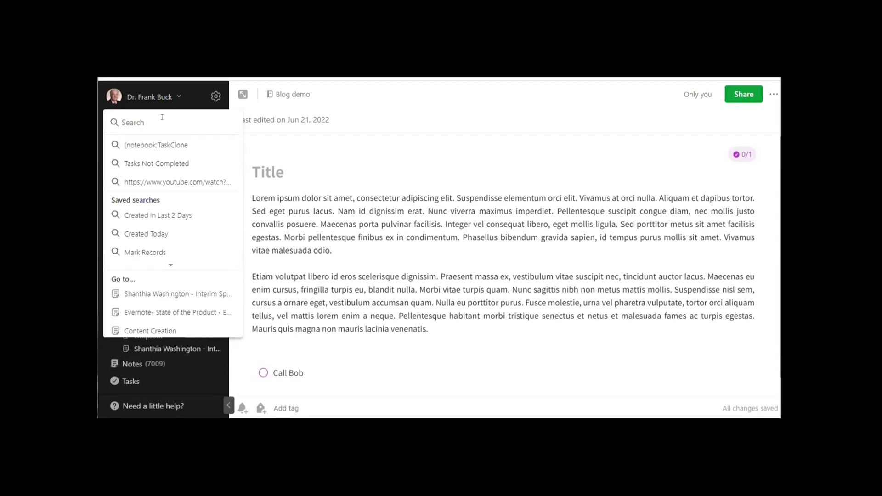
{"action": "key", "text": "ctrl+v"}
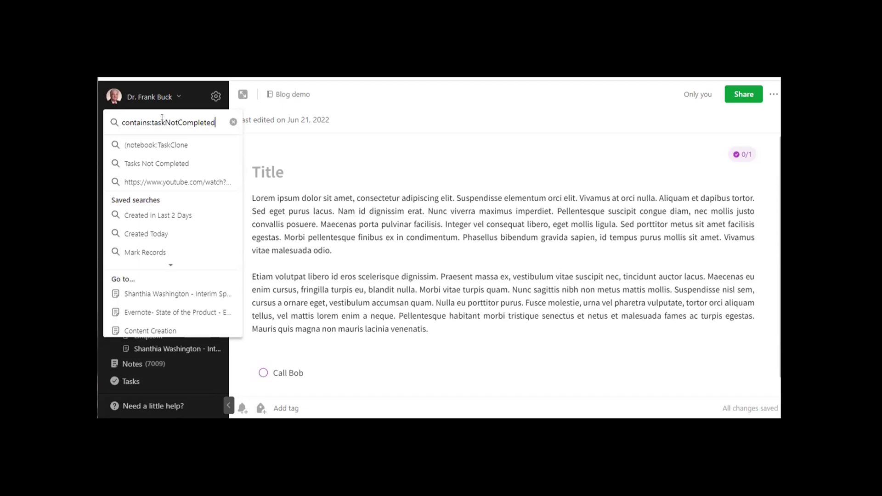
{"action": "key", "text": "Return"}
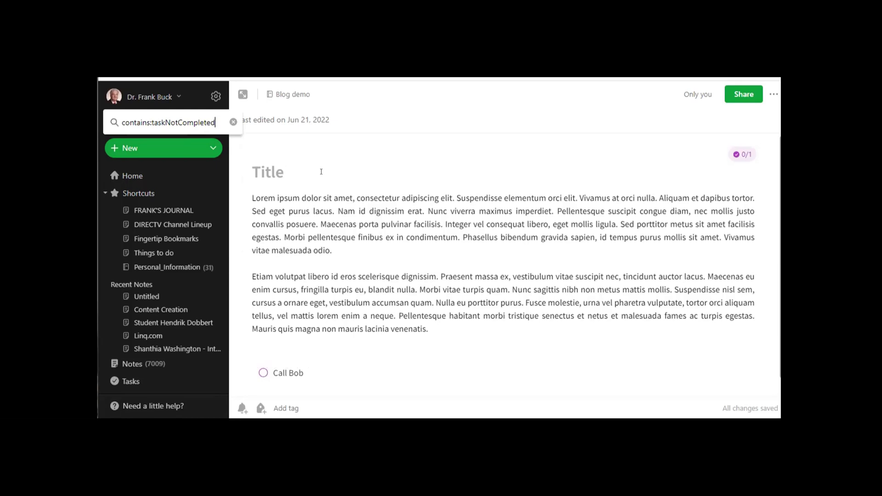
{"action": "key", "text": "Return"}
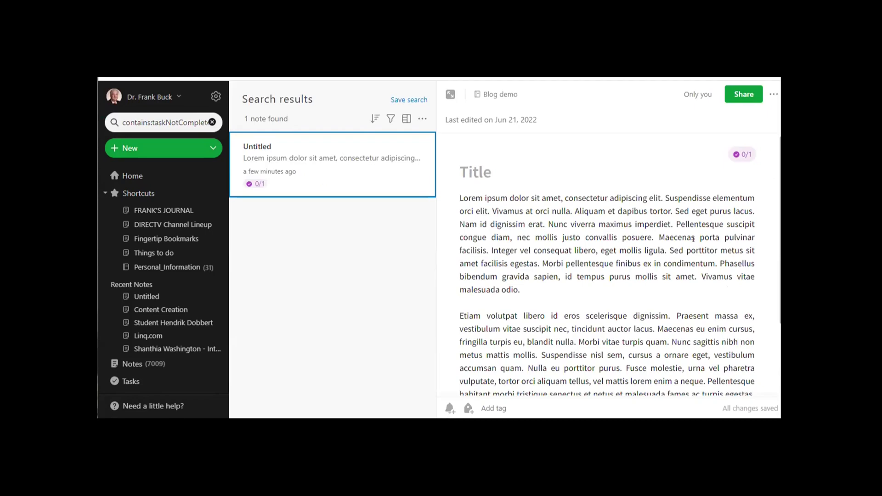
{"action": "scroll", "coordinate": [575, 286], "scroll_direction": "down", "scroll_amount": 2}
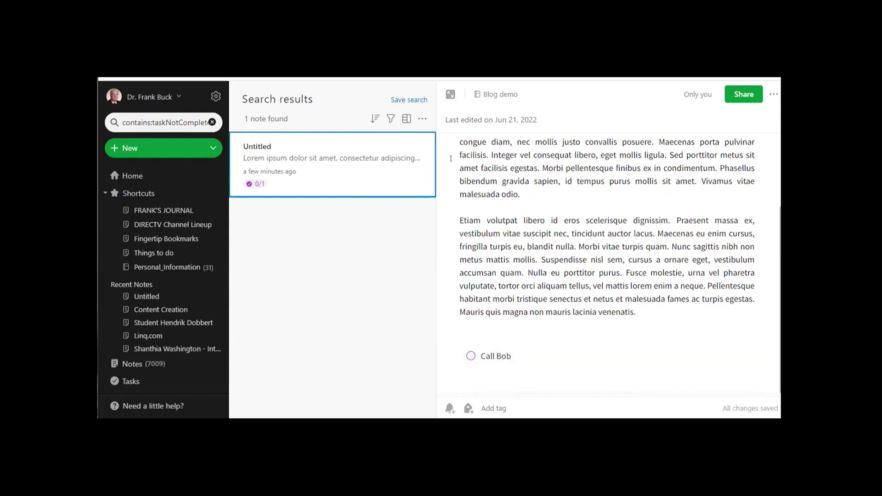
{"action": "left_click", "coordinate": [399, 100]}
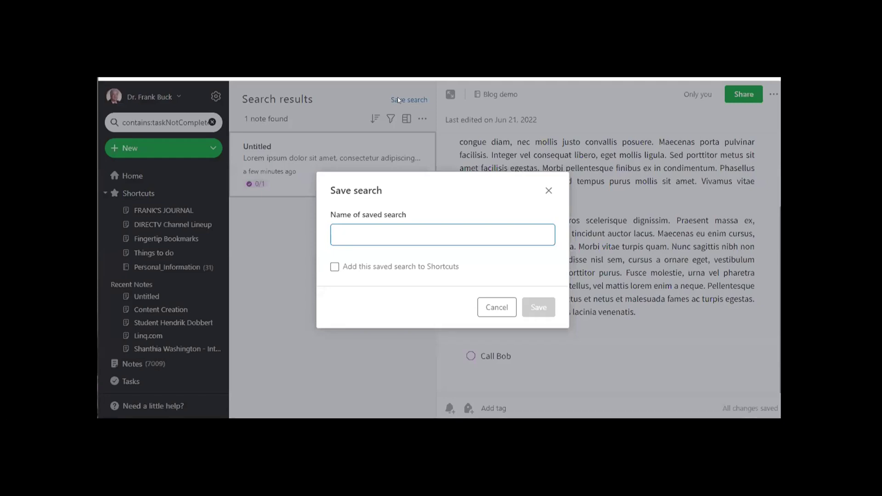
Save the search as 'Tasks Not Completed' with Add to Shortcuts ticked.
{"action": "type", "text": "Tasks N"}
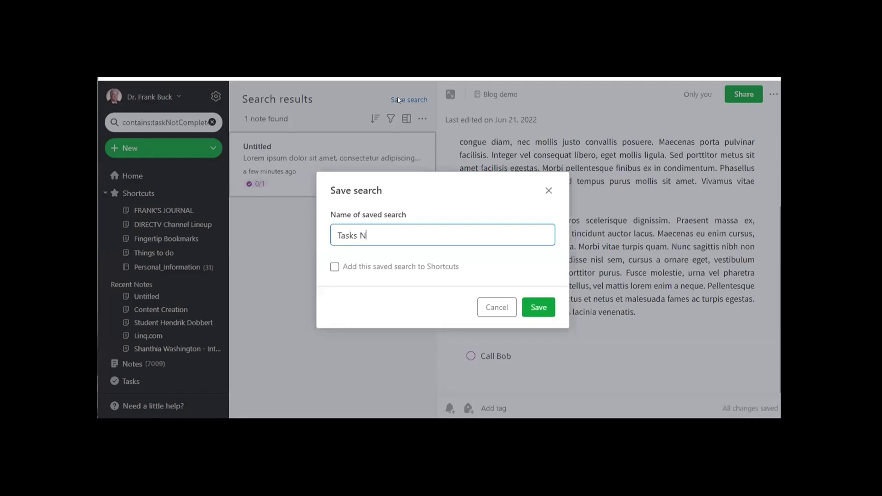
{"action": "type", "text": "ot Complete"}
{"action": "type", "text": "d"}
{"action": "left_click", "coordinate": [334, 267]}
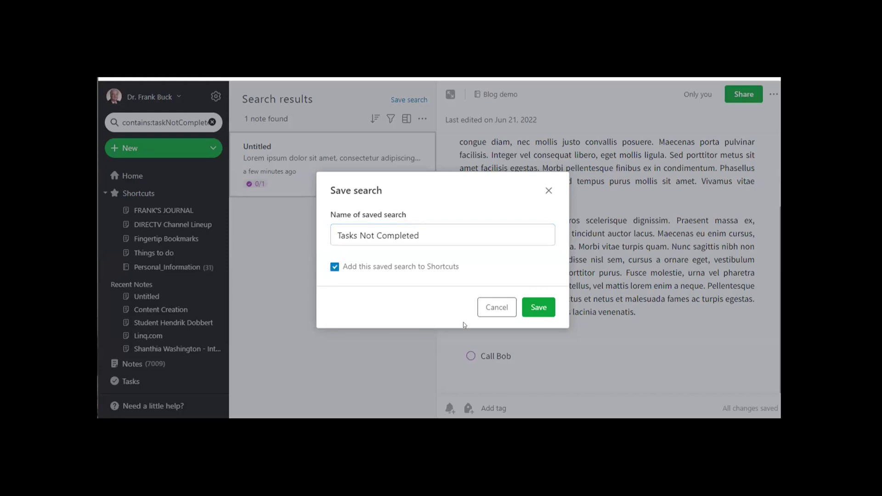
{"action": "left_click", "coordinate": [538, 310]}
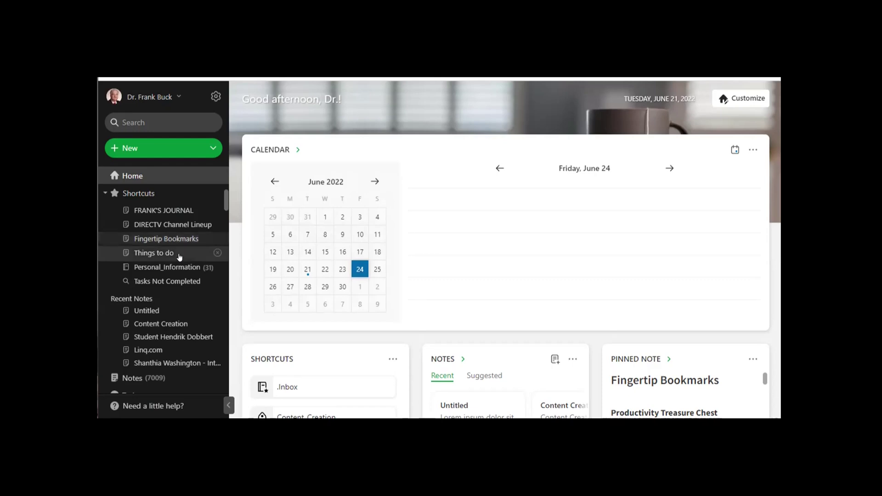
Open the Tasks Not Completed shortcut and select the Call Bob task text in the found note.
{"action": "left_click", "coordinate": [153, 282]}
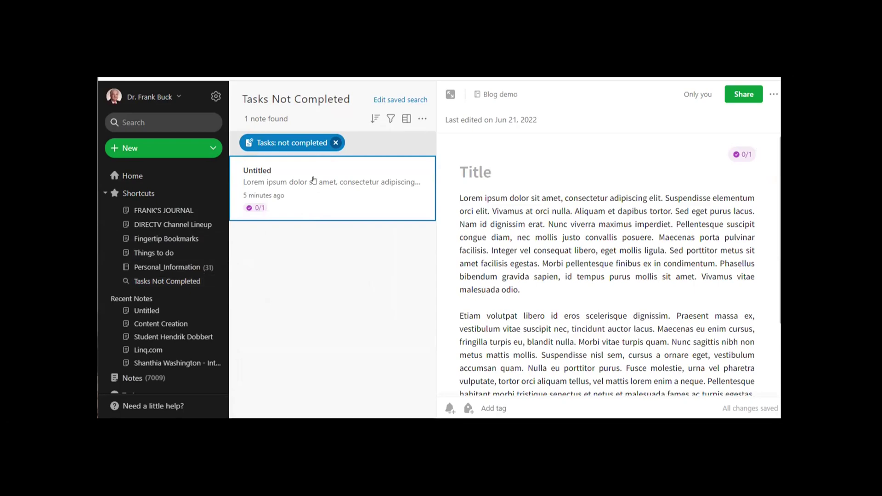
{"action": "scroll", "coordinate": [531, 316], "scroll_direction": "down", "scroll_amount": 2}
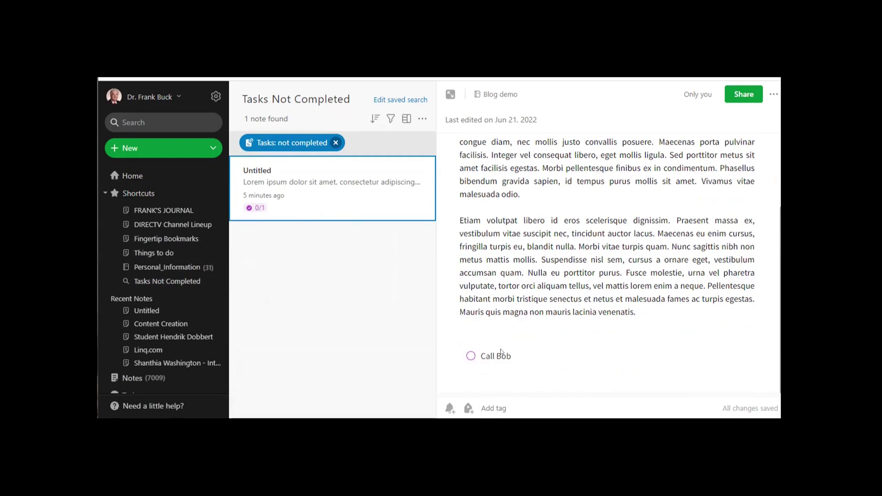
{"action": "left_click_drag", "start_coordinate": [512, 357], "coordinate": [477, 352]}
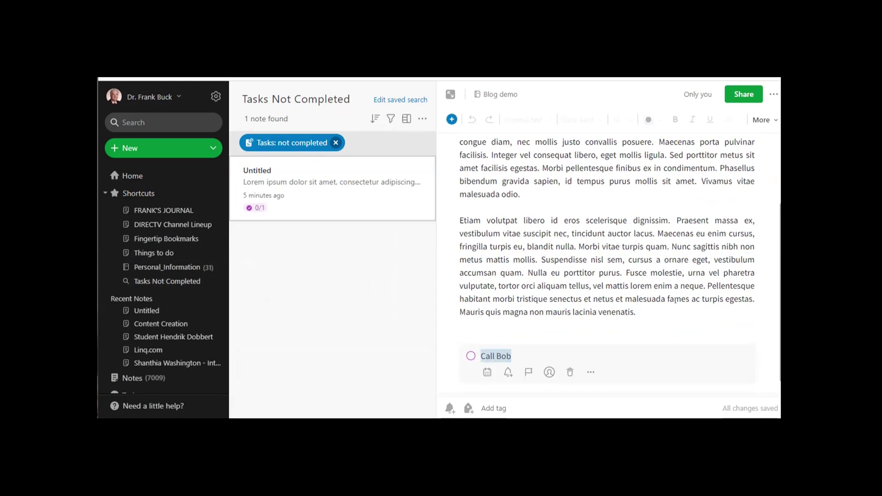
Copy the Untitled note's internal app link, then its web link, to the clipboard.
{"action": "left_click", "coordinate": [773, 95]}
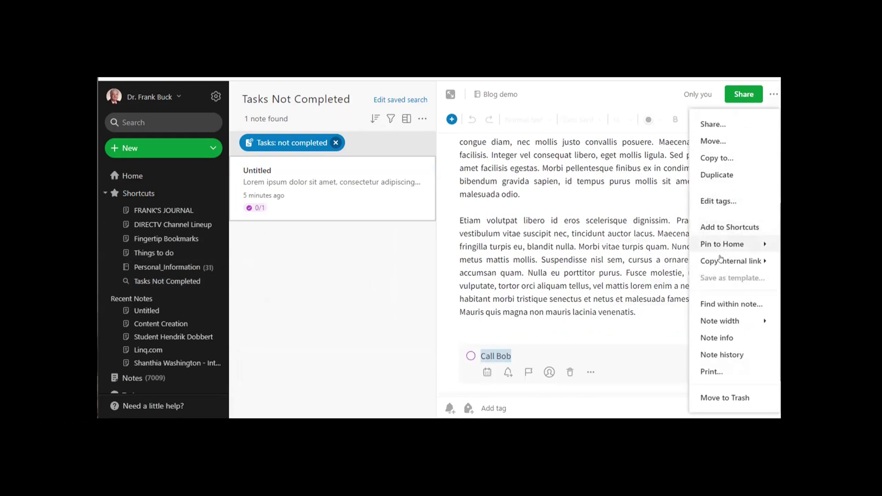
{"action": "mouse_move", "coordinate": [721, 258]}
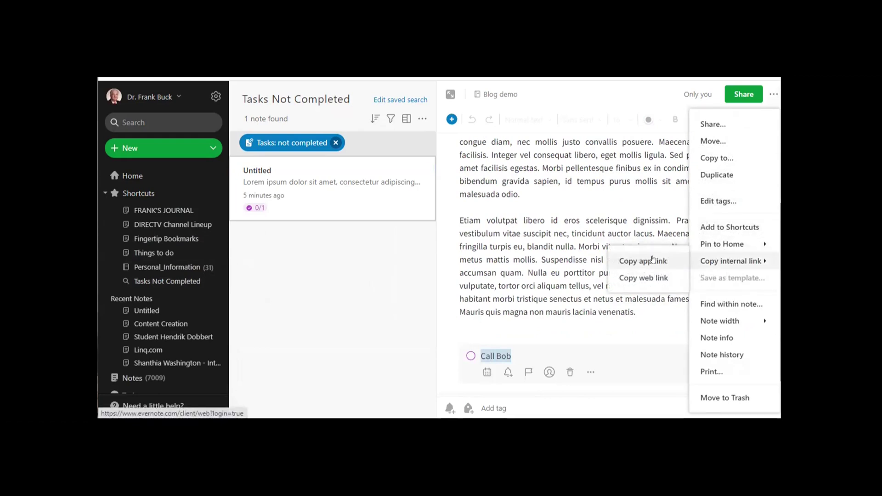
{"action": "left_click", "coordinate": [651, 260]}
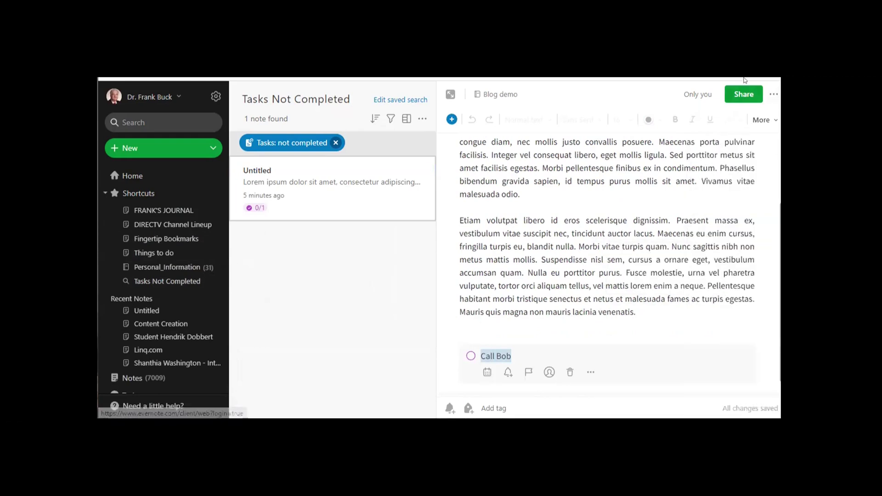
{"action": "left_click", "coordinate": [773, 96]}
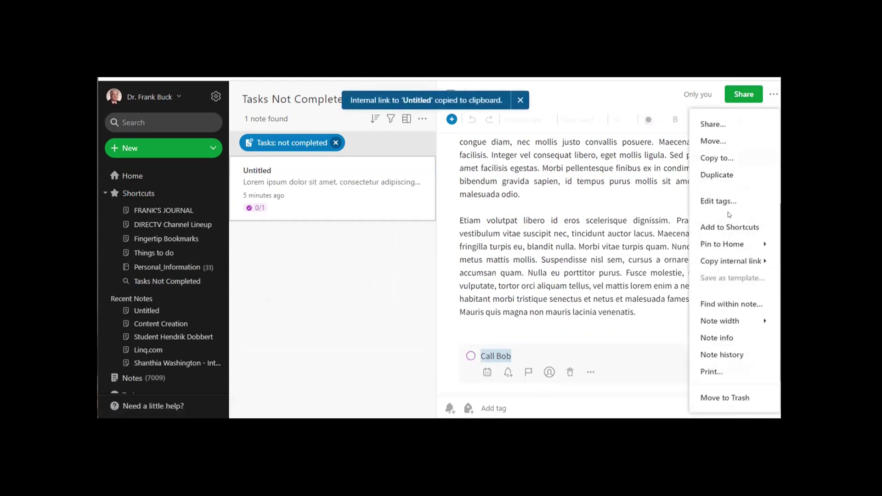
{"action": "mouse_move", "coordinate": [713, 260]}
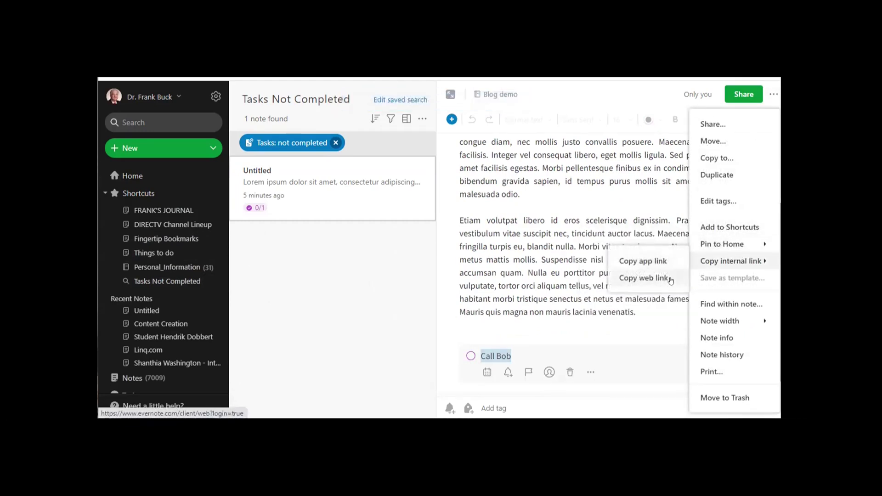
{"action": "left_click", "coordinate": [644, 279]}
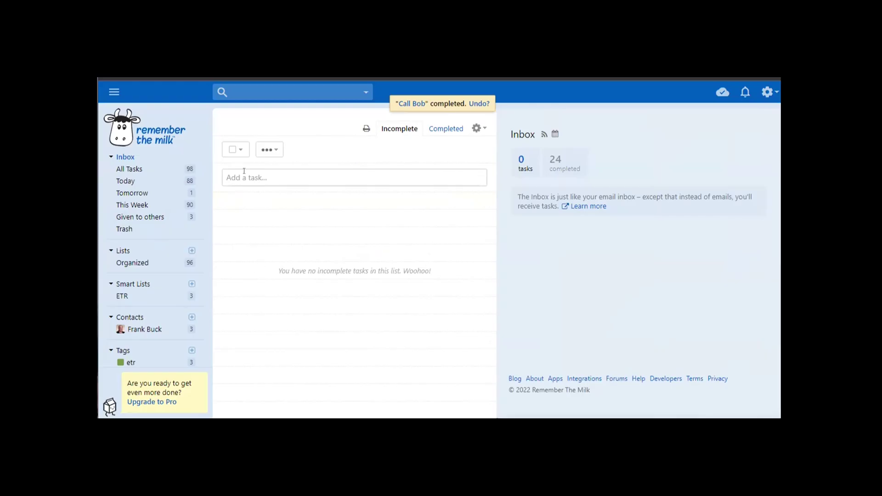
Add a Call Bob task to the Remember the Milk Inbox, pasted from clipboard history.
{"action": "left_click", "coordinate": [244, 170]}
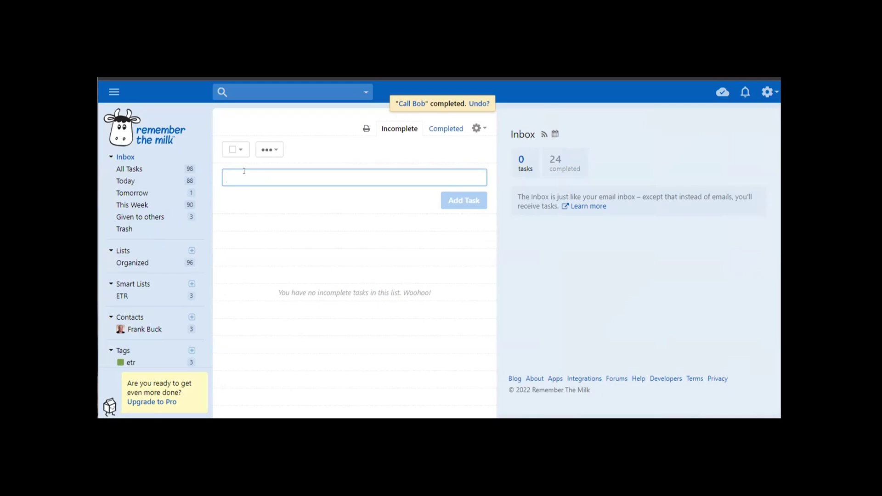
{"action": "key", "text": "super+v"}
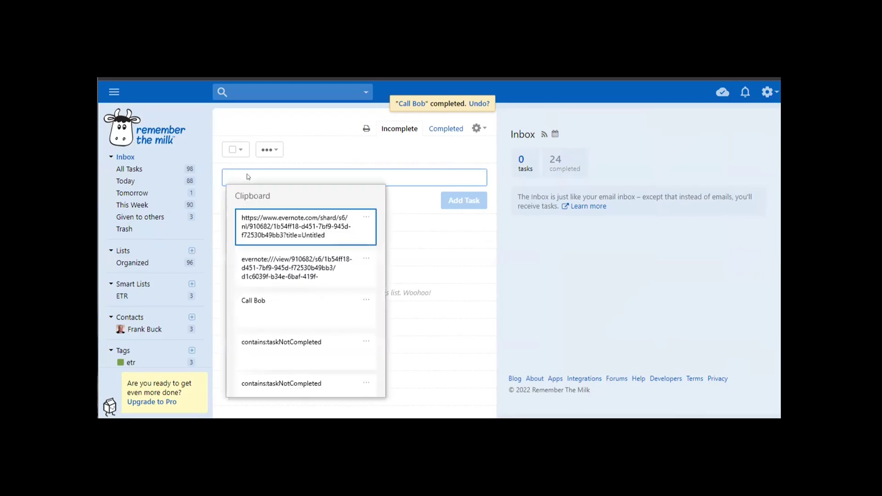
{"action": "left_click", "coordinate": [266, 307]}
{"action": "left_click", "coordinate": [458, 200]}
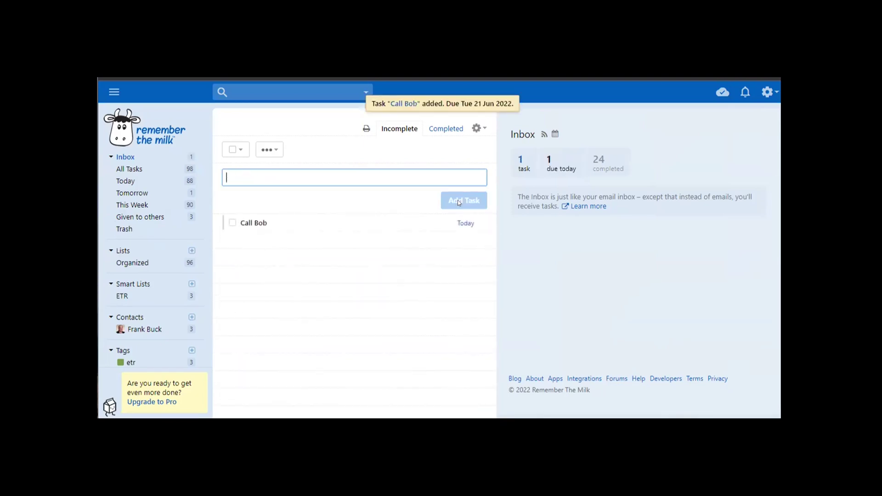
{"action": "left_click", "coordinate": [256, 221]}
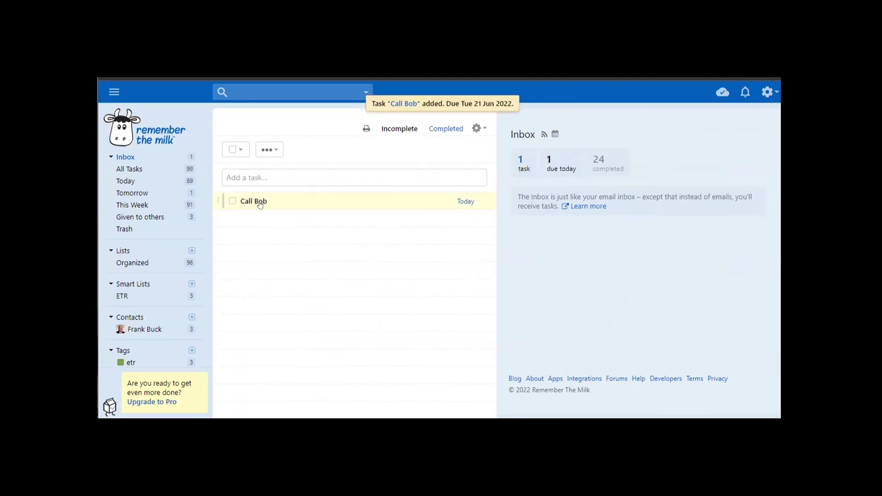
Save a note on Call Bob holding the Evernote web link and evernote:/// app link.
{"action": "left_click", "coordinate": [260, 203]}
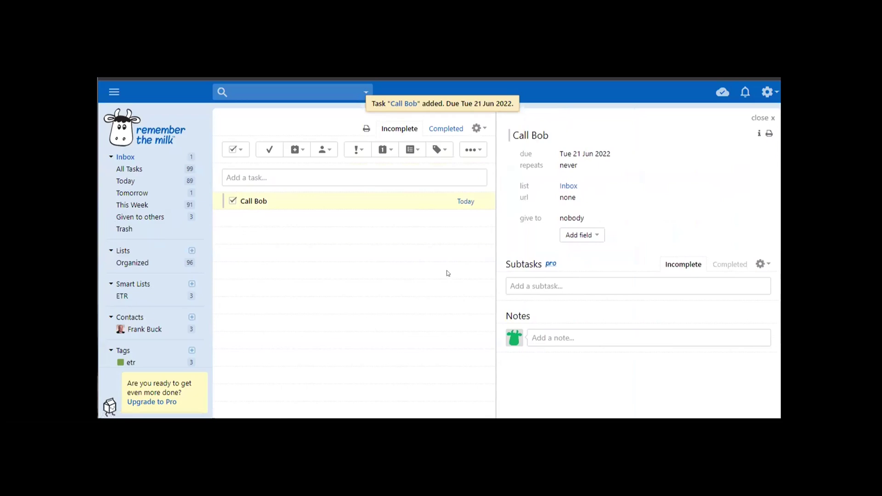
{"action": "left_click", "coordinate": [540, 337]}
{"action": "key", "text": "super+v"}
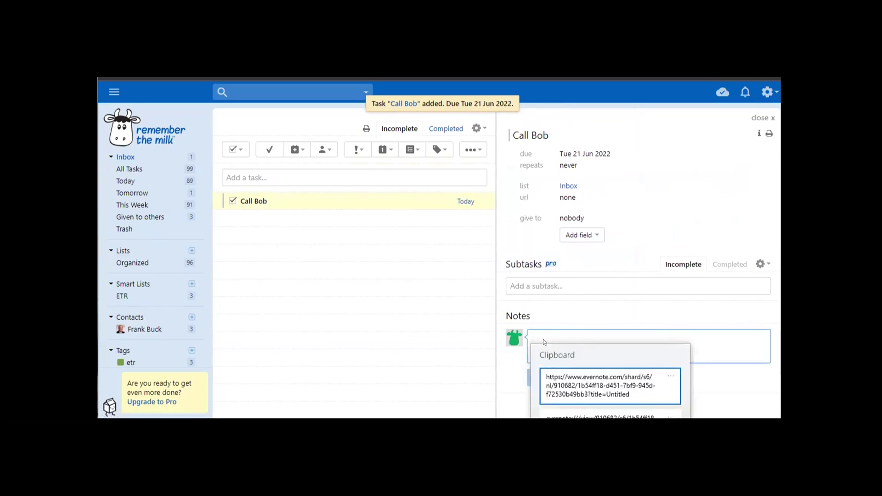
{"action": "key", "text": "Return"}
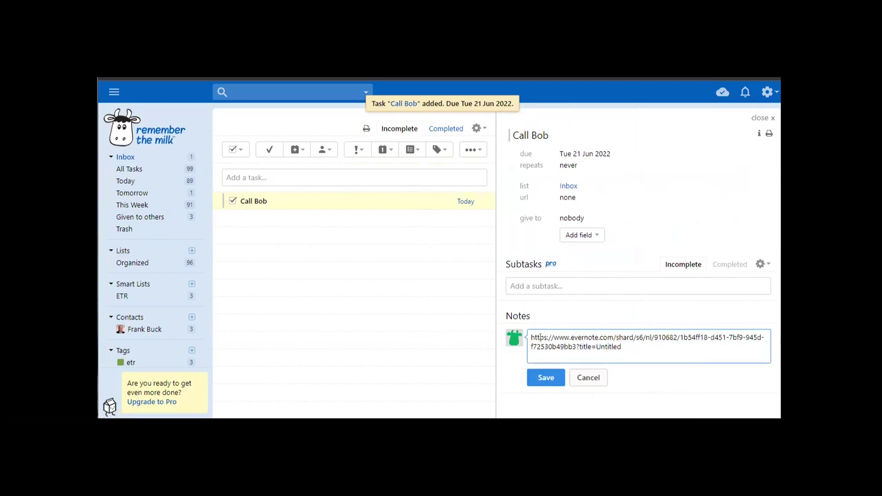
{"action": "key", "text": "Return"}
{"action": "key", "text": "super+v"}
{"action": "key", "text": "Return"}
{"action": "left_click", "coordinate": [546, 377]}
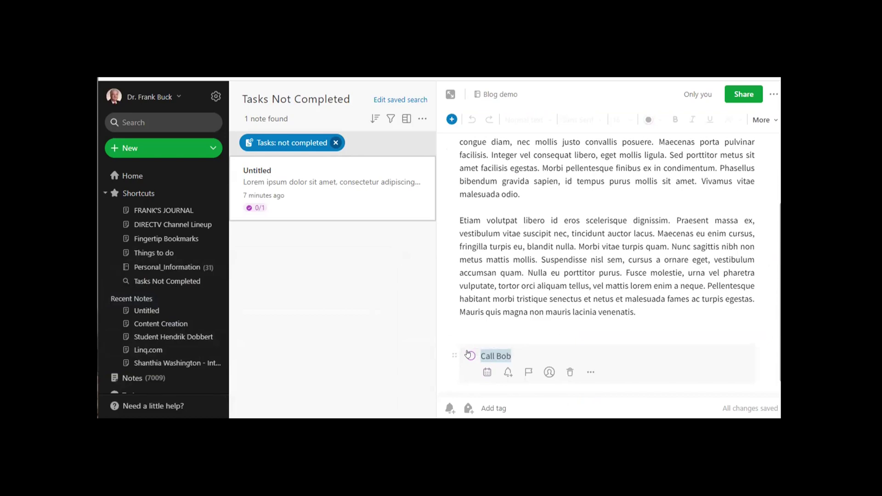
Check off the Call Bob task in the Untitled note and return to Home.
{"action": "left_click", "coordinate": [469, 356]}
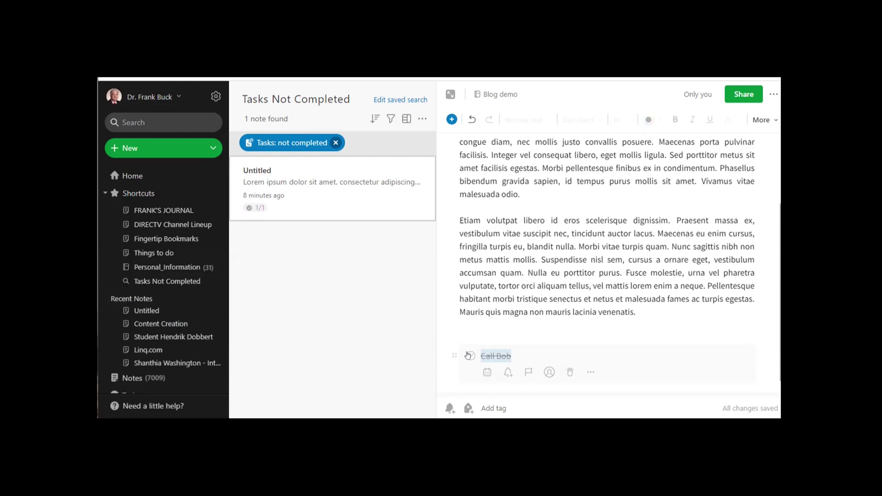
{"action": "left_click", "coordinate": [138, 282]}
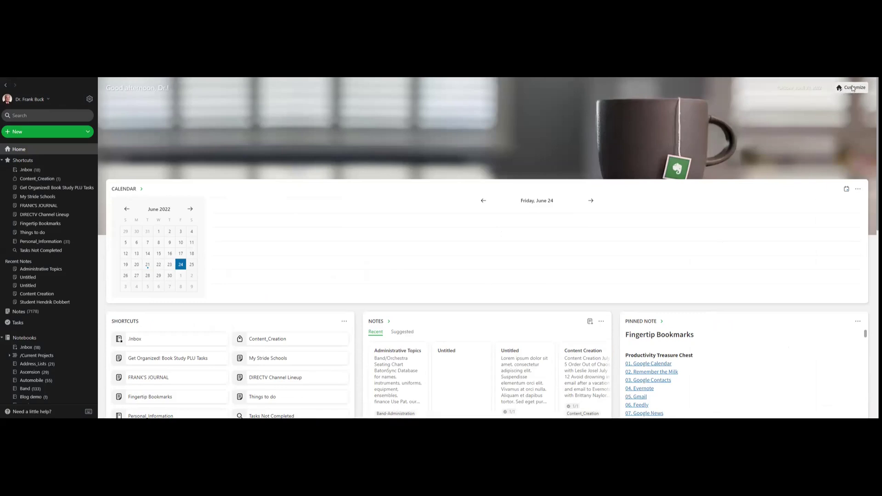
Enter Customize mode on the Evernote Home dashboard.
{"action": "left_click", "coordinate": [853, 87]}
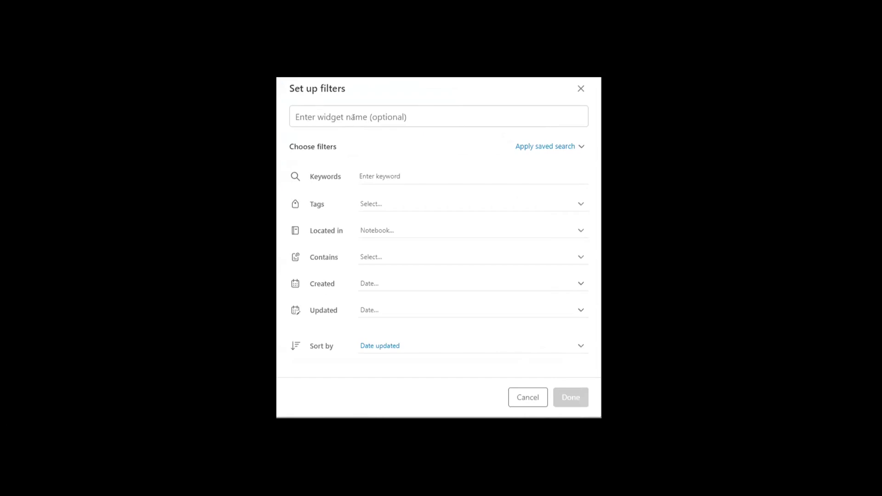
Name the new Home widget 'Tasks Not Completed' and apply the Tasks Not Completed saved search.
{"action": "left_click", "coordinate": [371, 117]}
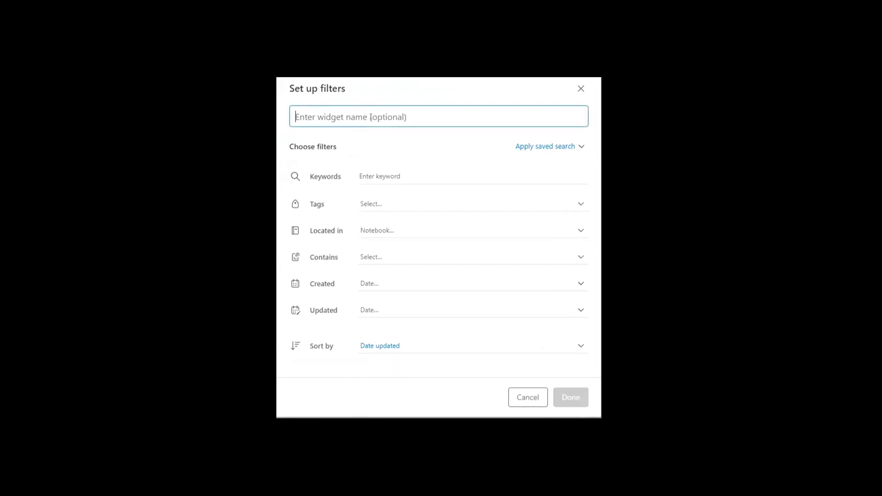
{"action": "type", "text": "Tasks Not Completed"}
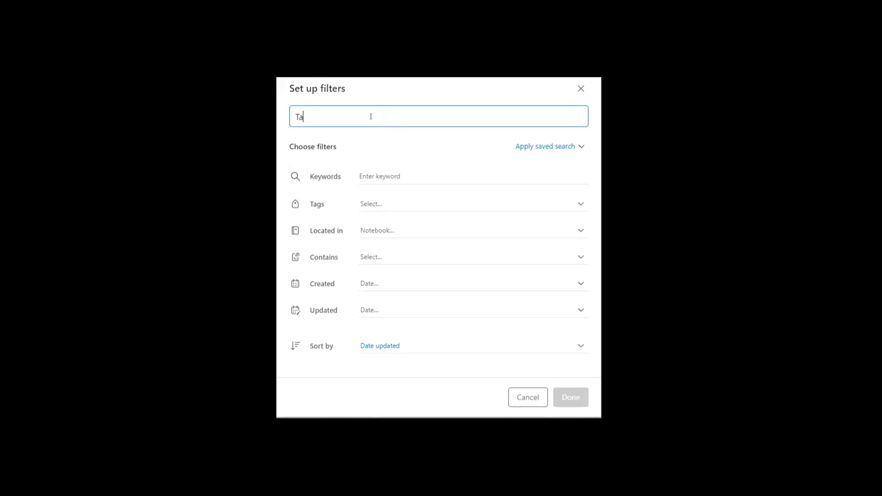
{"action": "left_click", "coordinate": [517, 146]}
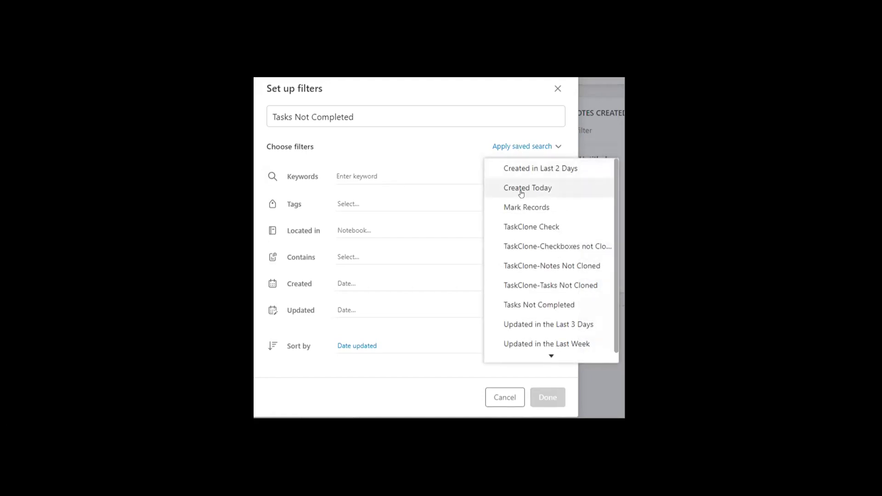
{"action": "left_click", "coordinate": [527, 303]}
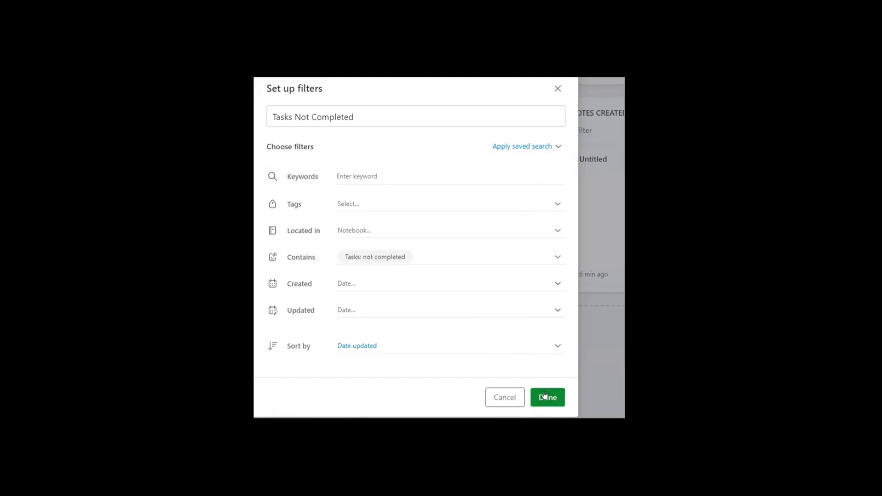
{"action": "left_click", "coordinate": [545, 396]}
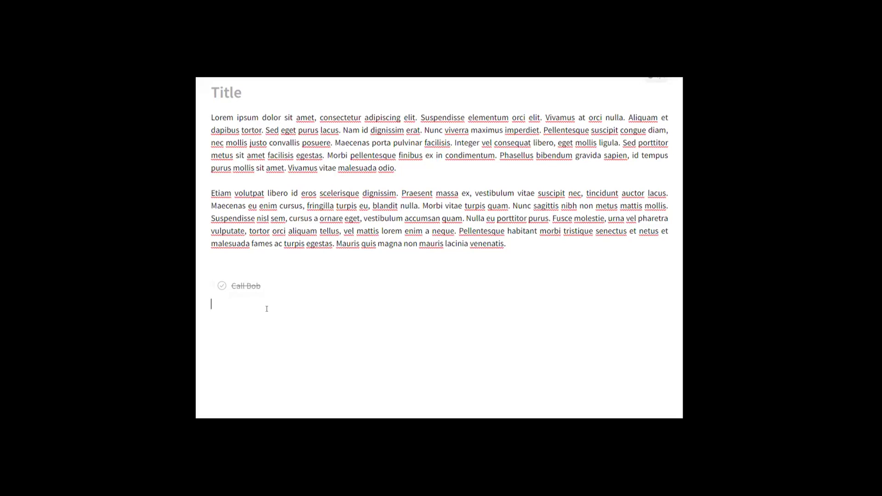
Add an unchecked 'Call Lisa' task below Call Bob in the Untitled note.
{"action": "key", "text": "ctrl+1"}
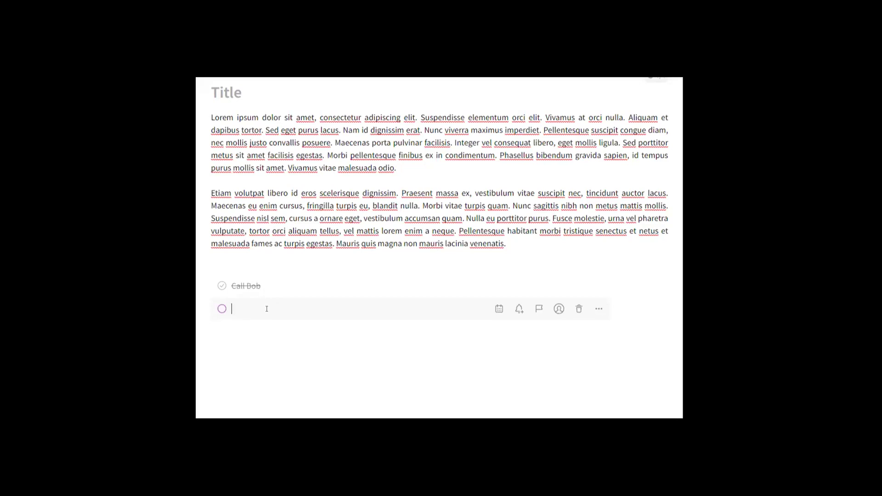
{"action": "type", "text": "Call Lisa"}
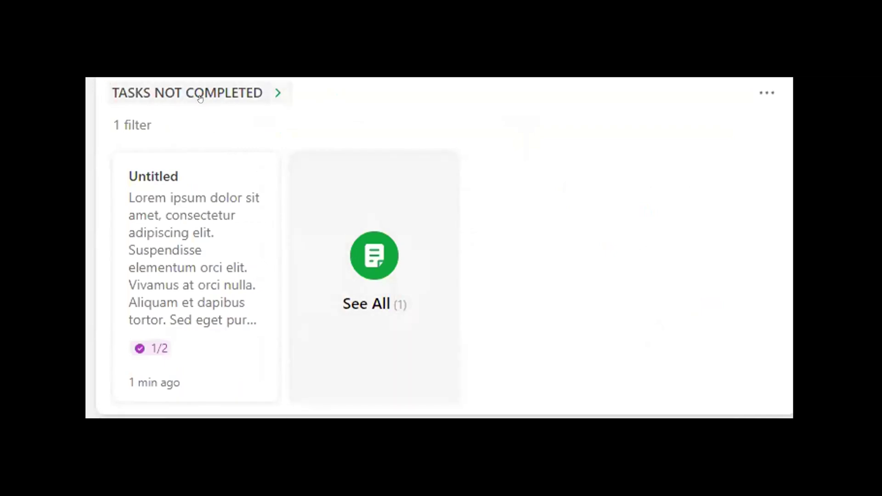
Open the Tasks Not Completed widget's results to reach the Untitled note.
{"action": "left_click", "coordinate": [167, 86]}
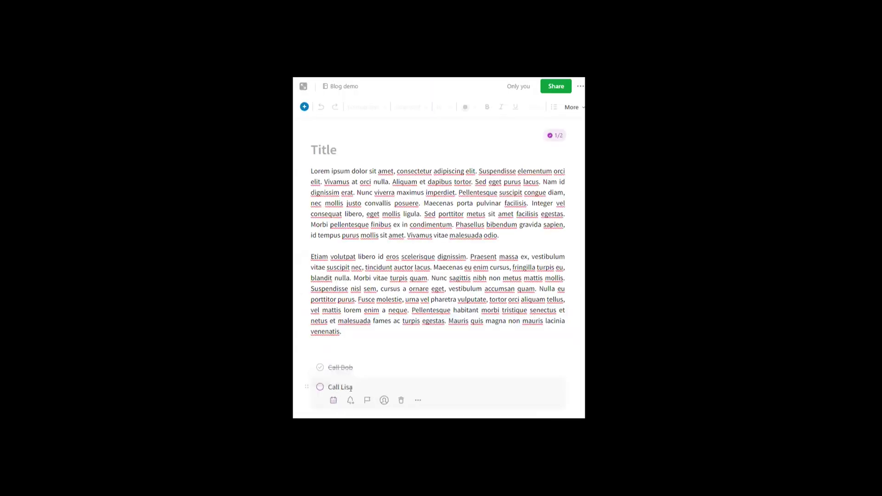
Copy the 'Call Lisa' task text, then the note's app link and web link.
{"action": "left_click_drag", "start_coordinate": [350, 388], "coordinate": [326, 390]}
{"action": "left_click", "coordinate": [581, 86]}
{"action": "mouse_move", "coordinate": [553, 243]}
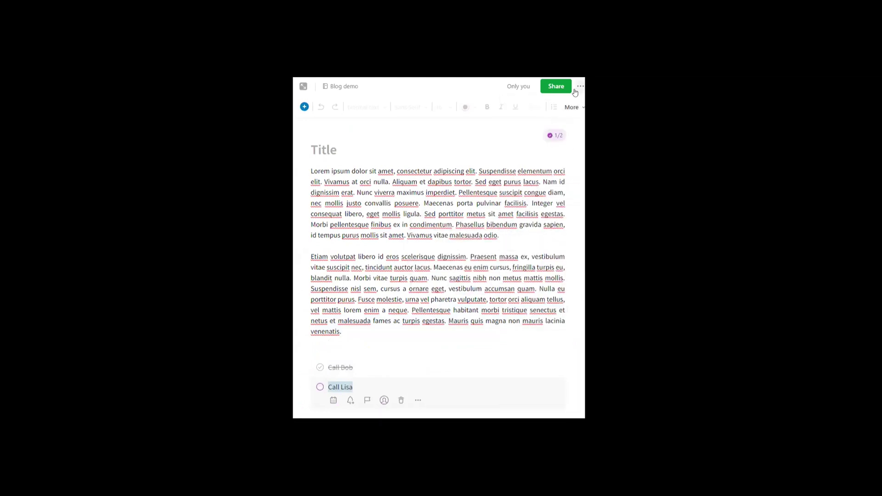
{"action": "left_click", "coordinate": [581, 86]}
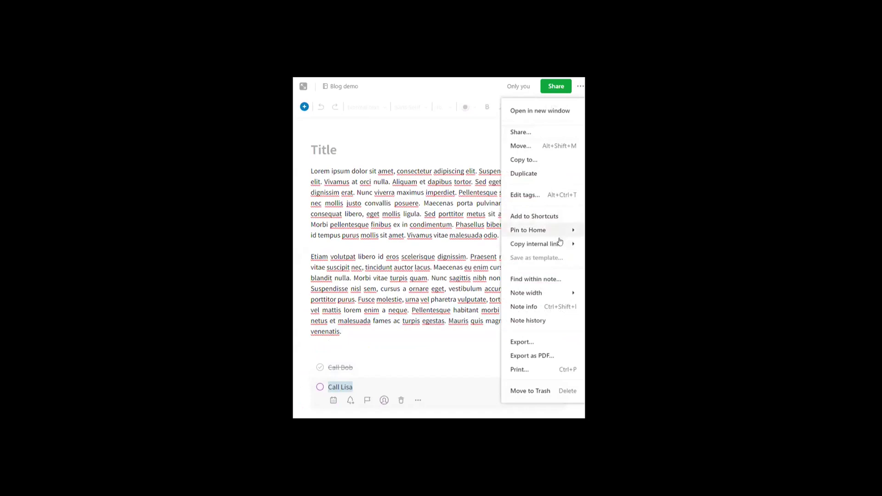
{"action": "left_click", "coordinate": [443, 243]}
{"action": "left_click", "coordinate": [577, 87]}
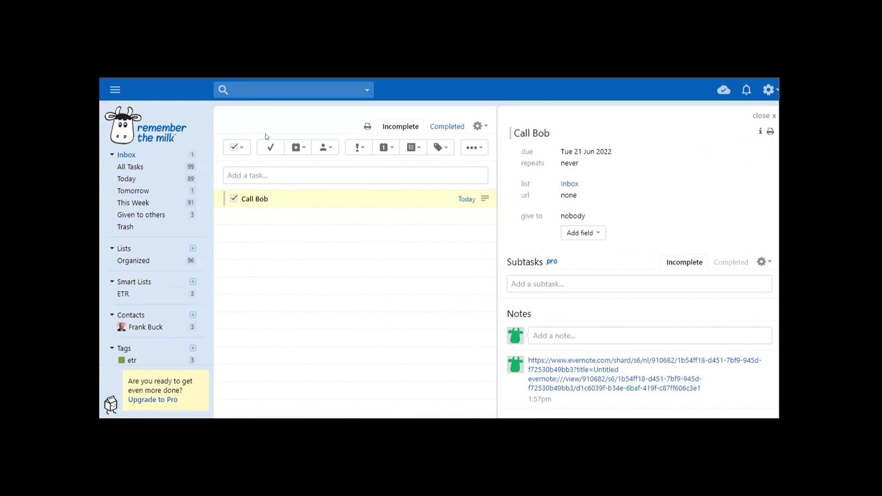
Add a 'Call Lisa' task to the Remember the Milk Inbox from the clipboard history.
{"action": "left_click", "coordinate": [248, 176]}
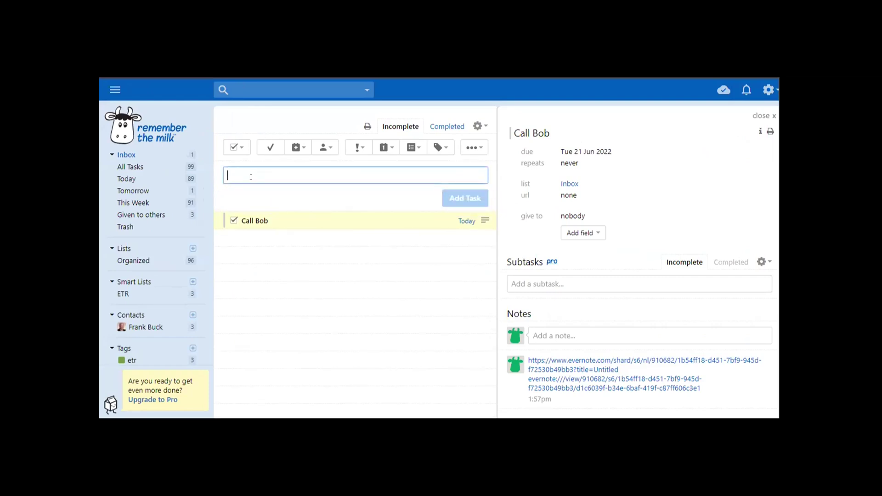
{"action": "key", "text": "super+v"}
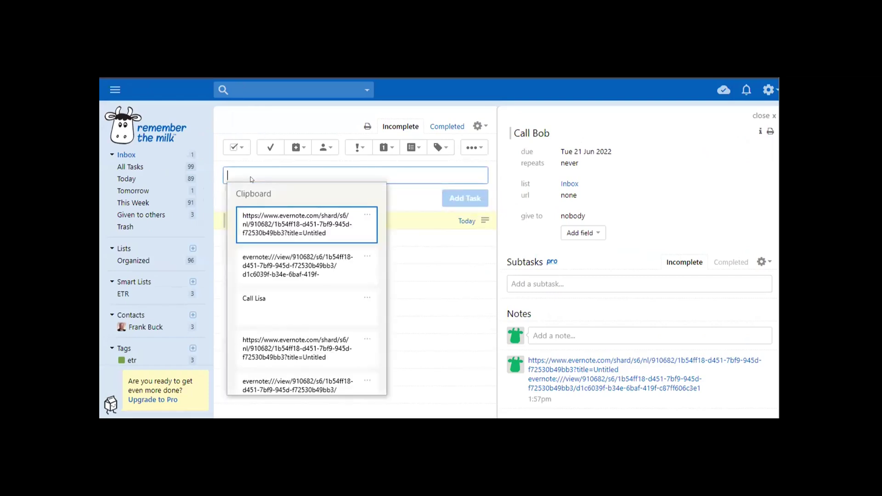
{"action": "left_click", "coordinate": [268, 299]}
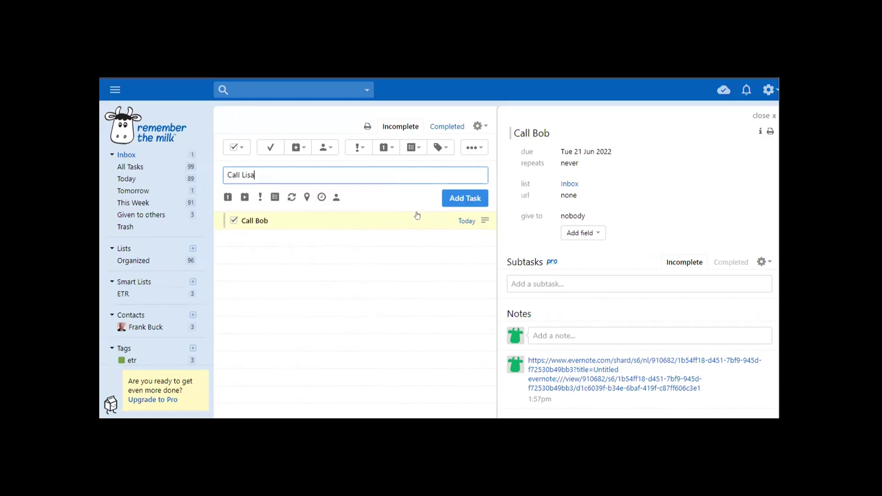
{"action": "left_click", "coordinate": [453, 198]}
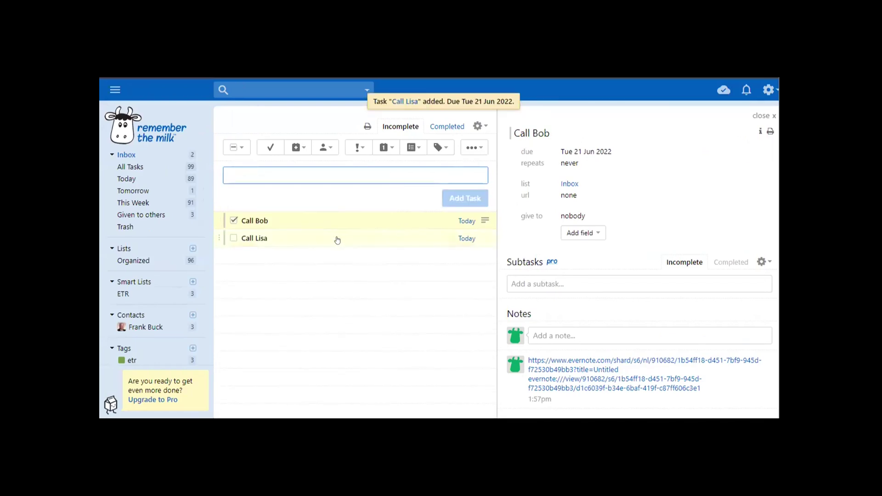
Paste the Evernote note's web link into the Call Lisa task's note.
{"action": "left_click", "coordinate": [323, 219]}
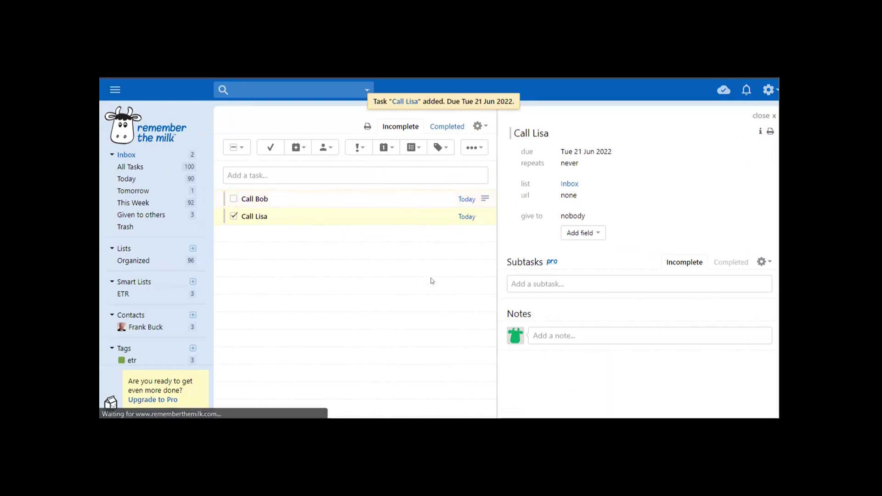
{"action": "left_click", "coordinate": [558, 335]}
{"action": "key", "text": "super+v"}
{"action": "left_click", "coordinate": [554, 378]}
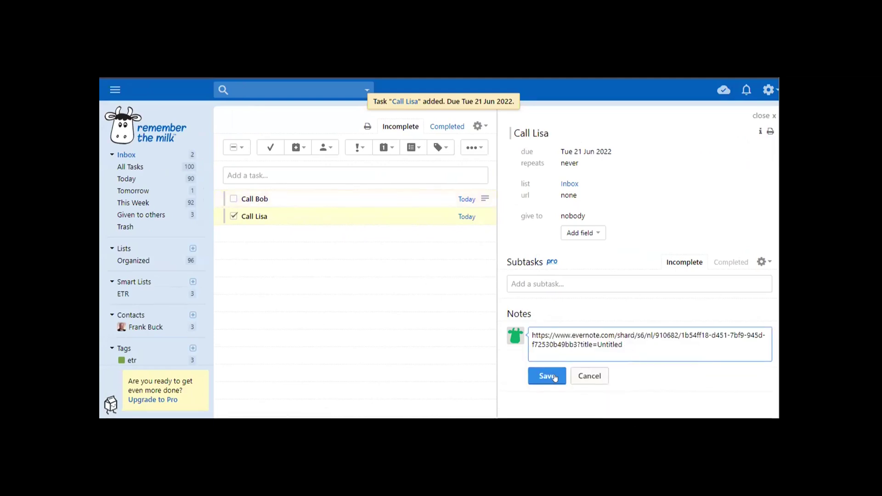